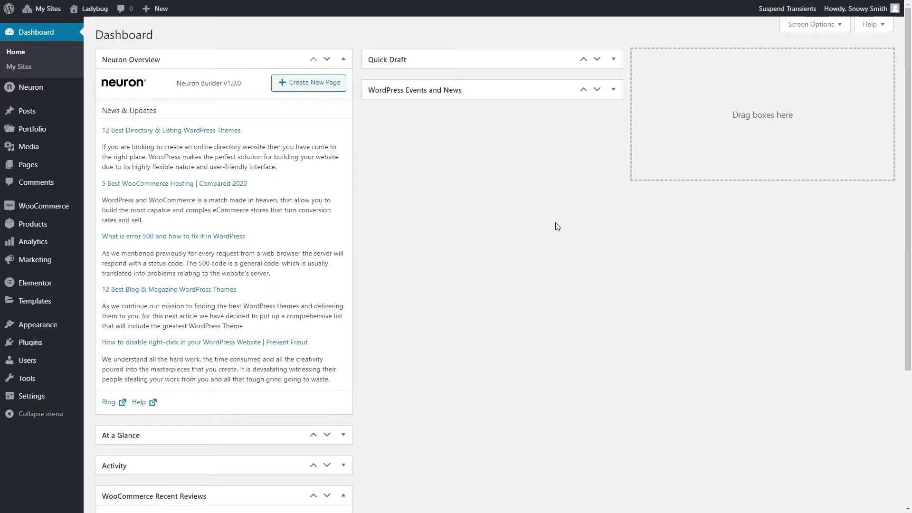
Open Neuron's Demo Importer and browse demo sites like Gaiastudio, Zinzala, Jamie and Aria
mouse_move(54, 89)
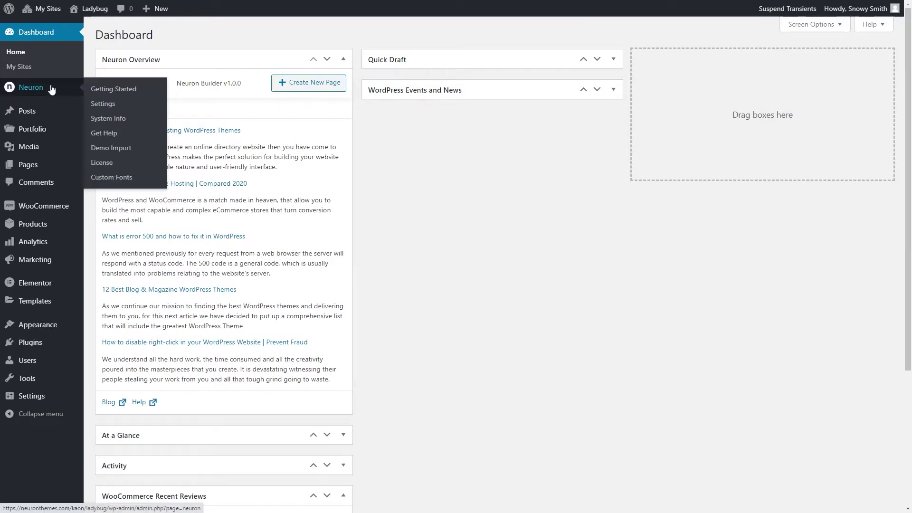
click(118, 150)
scroll(87, 214, down, 17)
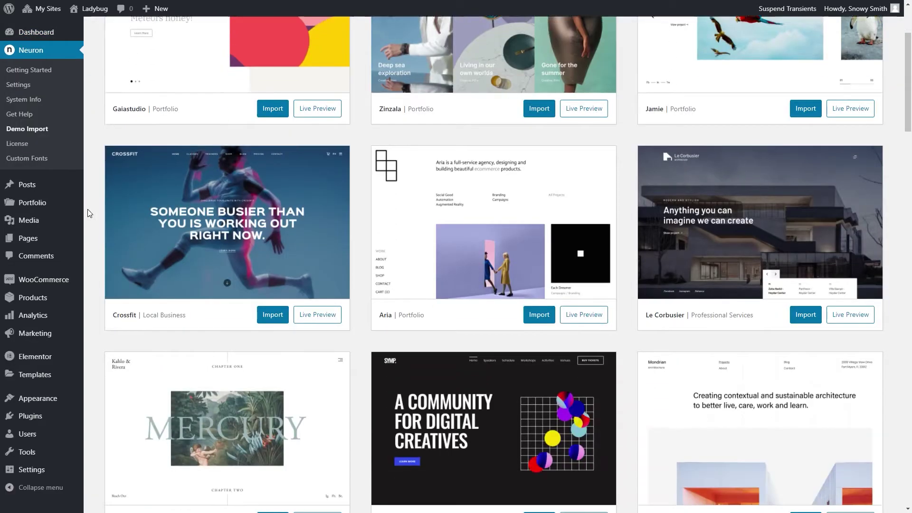
scroll(88, 213, down, 20)
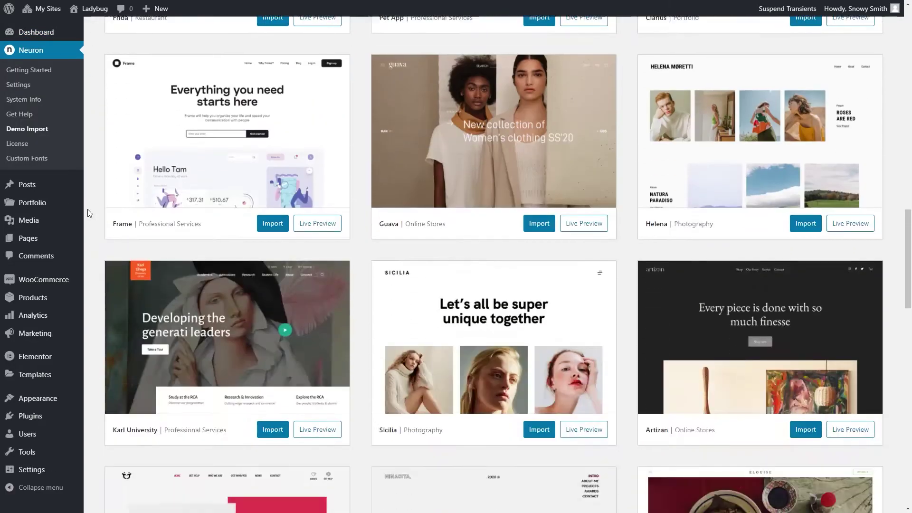
scroll(88, 213, down, 7)
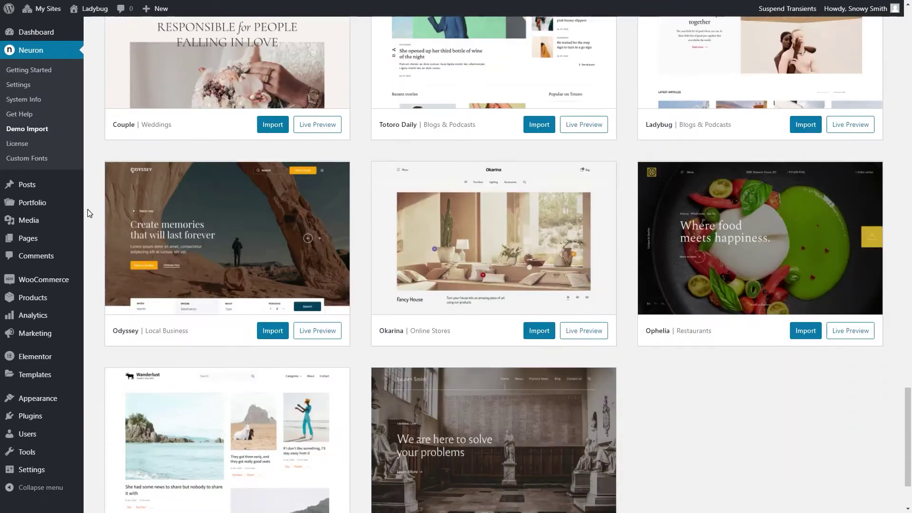
scroll(87, 213, up, 6)
scroll(88, 214, up, 20)
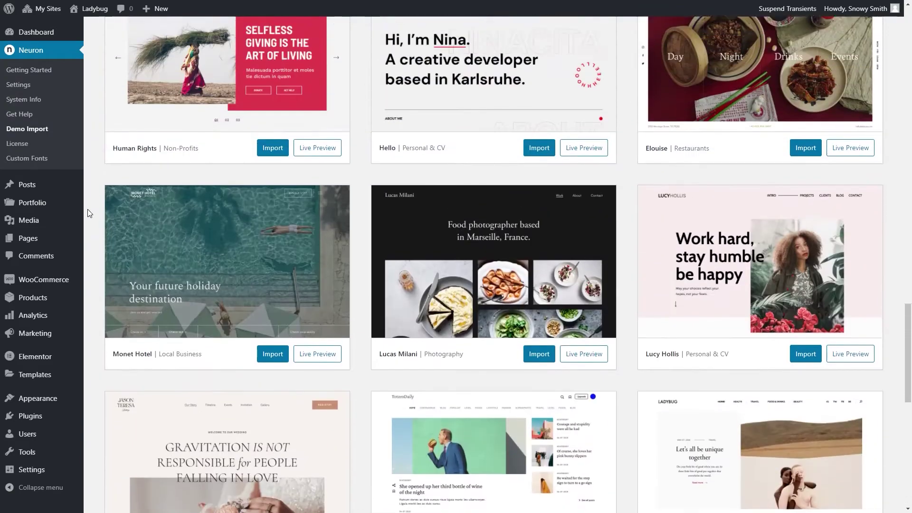
scroll(88, 213, up, 15)
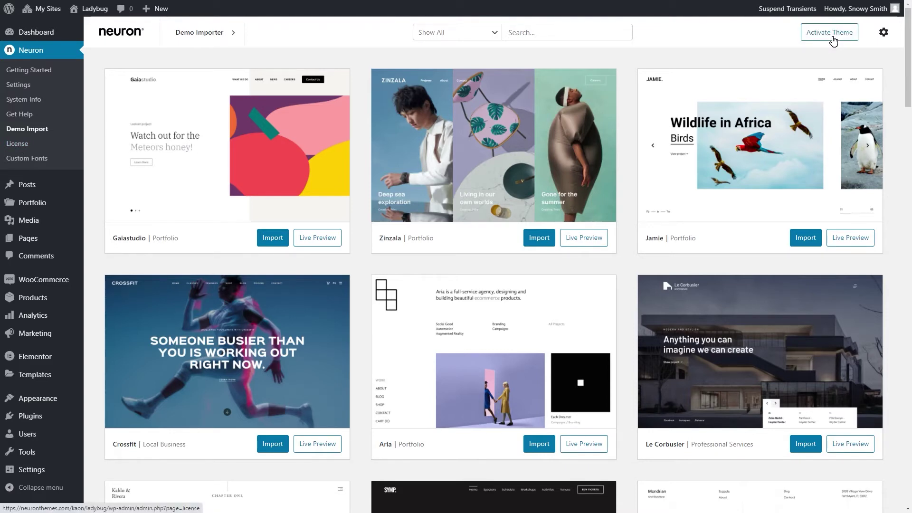
From Neuron's License Verification page, open Envato's Create a token page
click(833, 41)
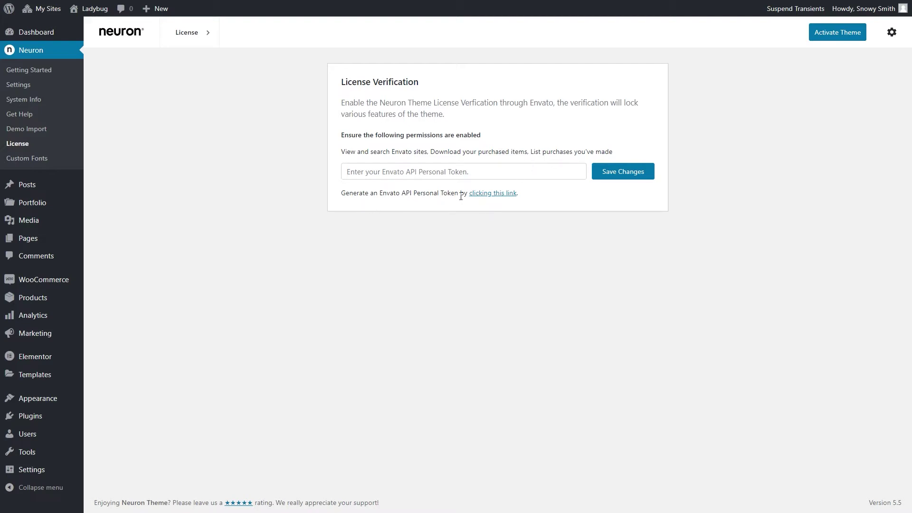
click(495, 197)
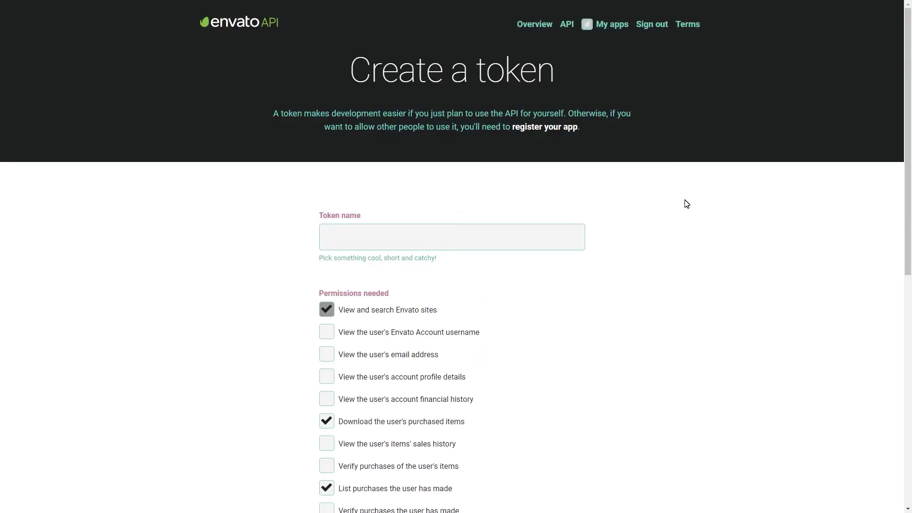
Name the new token, keep the preset permissions, agree to the terms and create it
click(436, 237)
text(snowy's token)
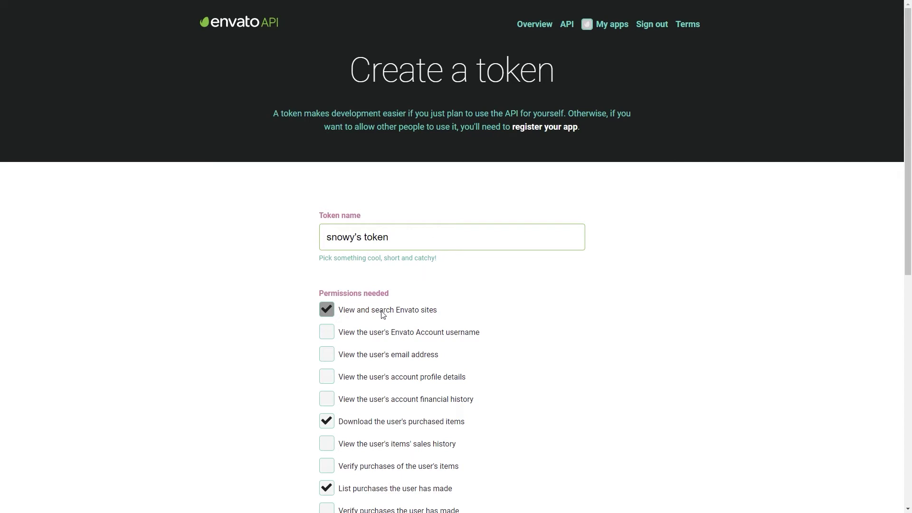
scroll(451, 319, down, 2)
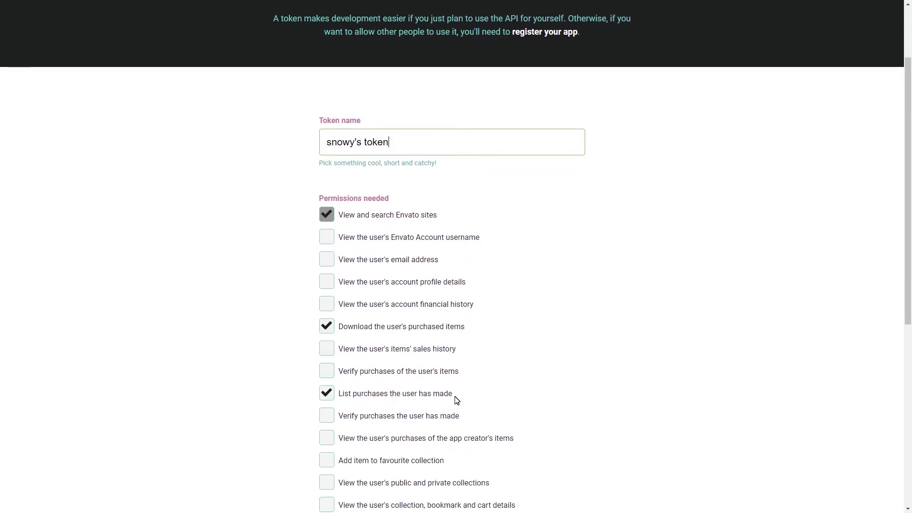
scroll(524, 398, down, 4)
scroll(525, 399, down, 1)
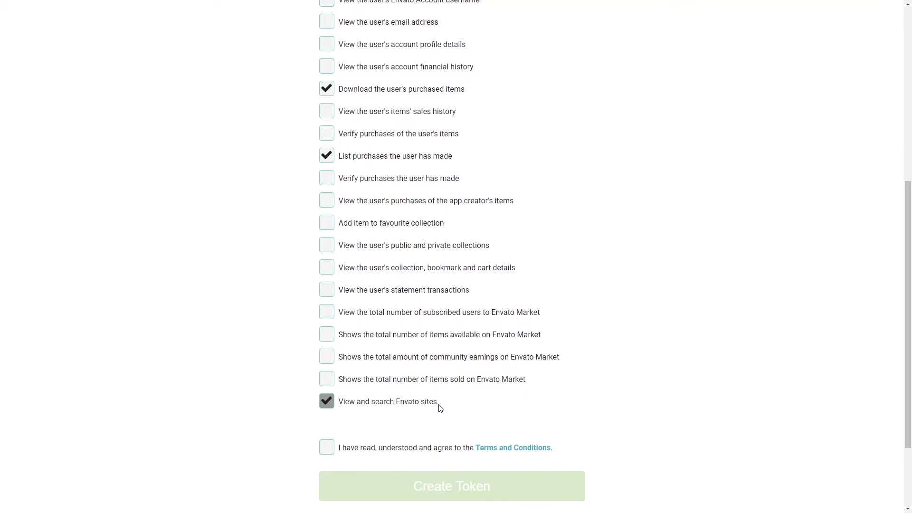
click(328, 449)
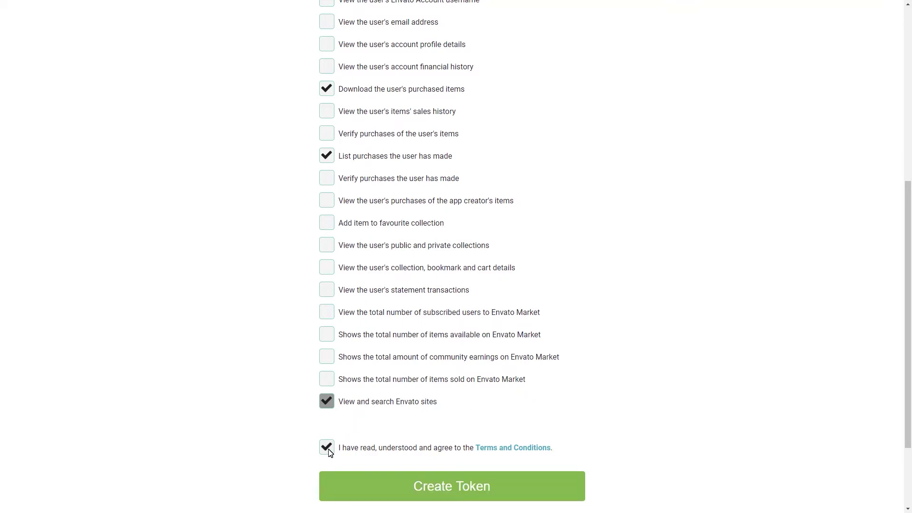
click(452, 489)
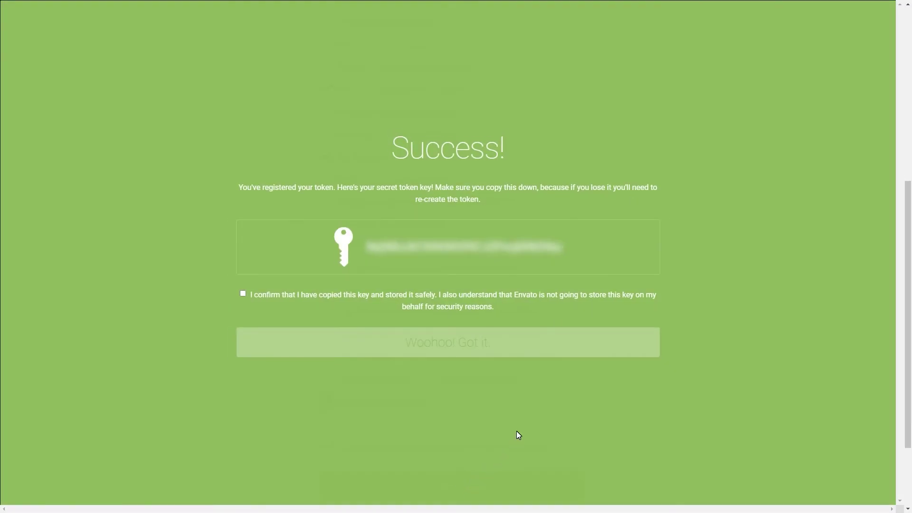
Confirm the token key is stored, select the secret key, and return to WordPress
click(244, 295)
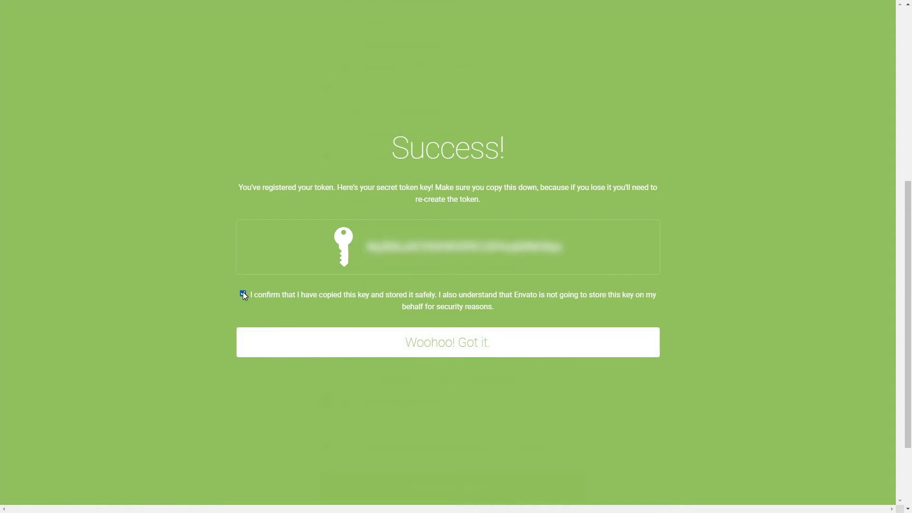
click(465, 349)
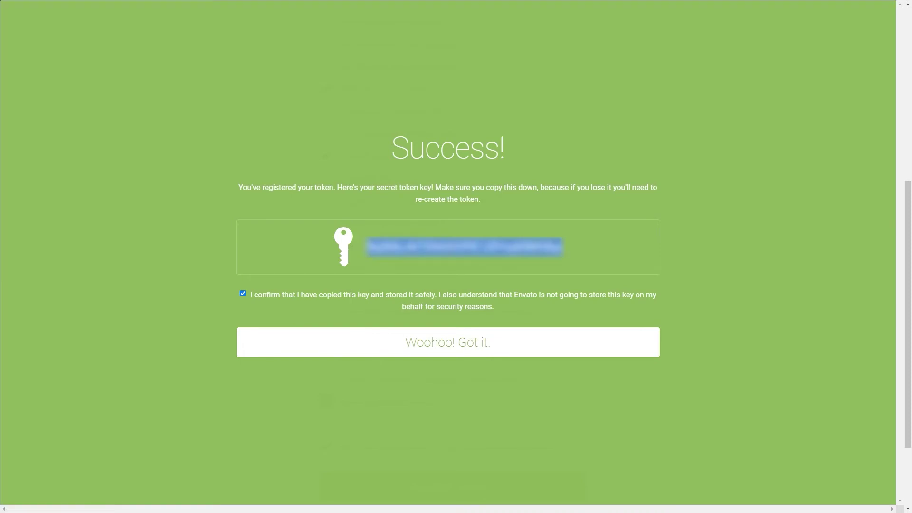
key(alt+Tab)
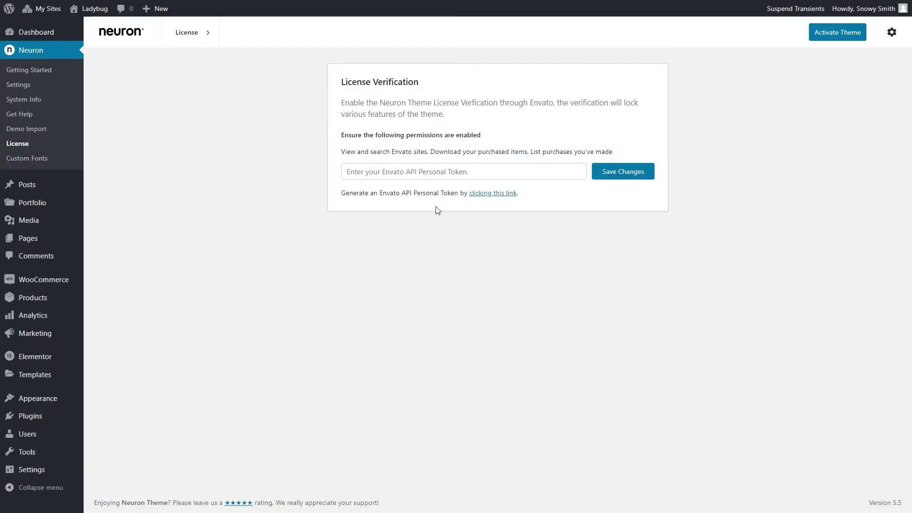
Paste the Envato personal token into the license field and save to activate Neuron
click(431, 175)
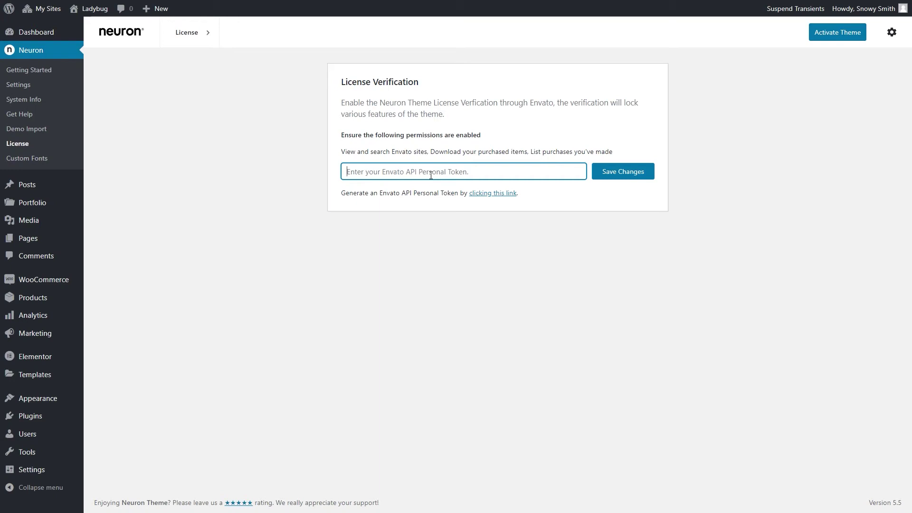
key(ctrl+v)
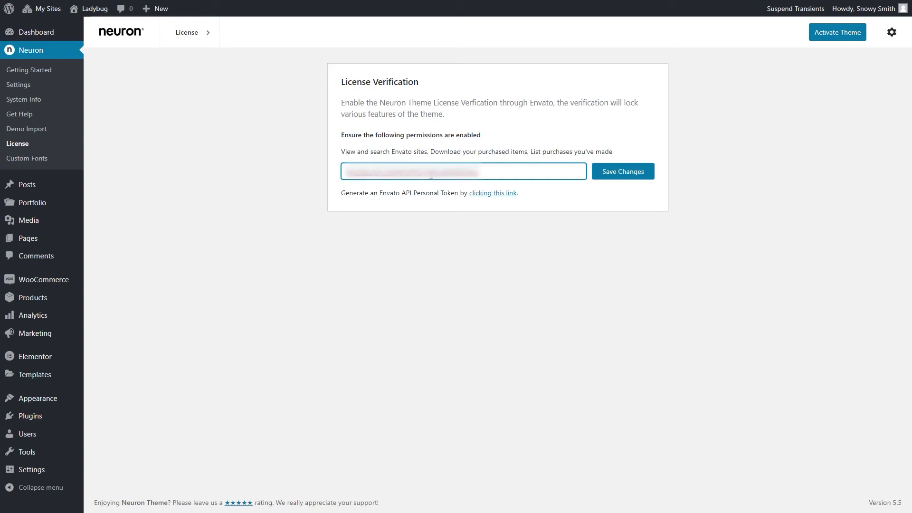
click(633, 178)
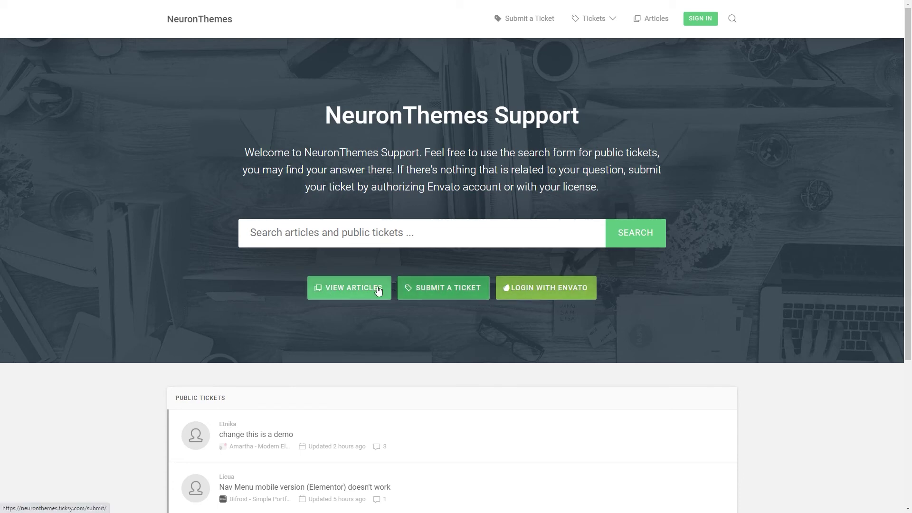
click(352, 288)
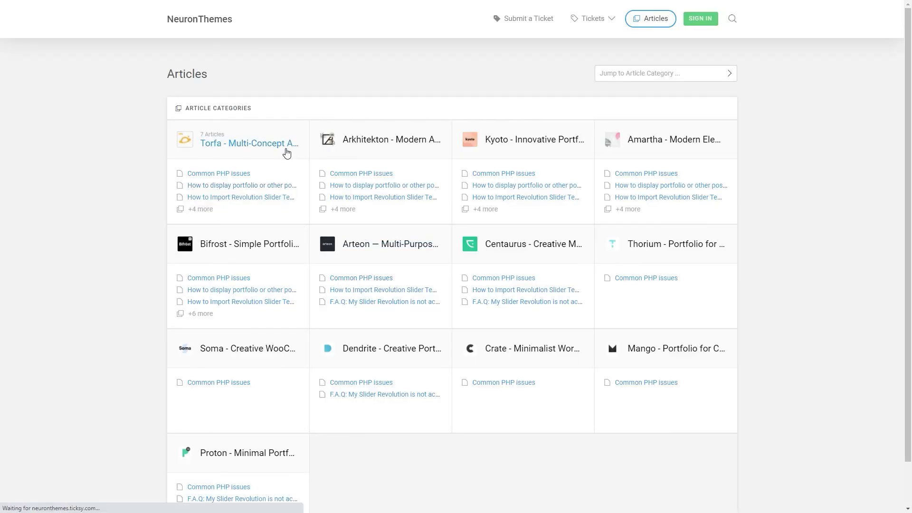
click(287, 151)
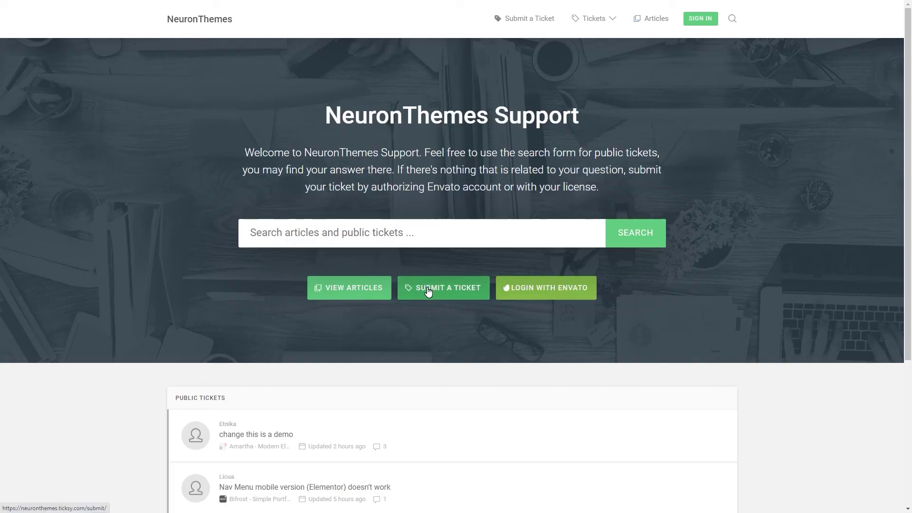
Start a new ticket with Bifrost - Simple Portfolio WordPress Theme as the product
click(428, 290)
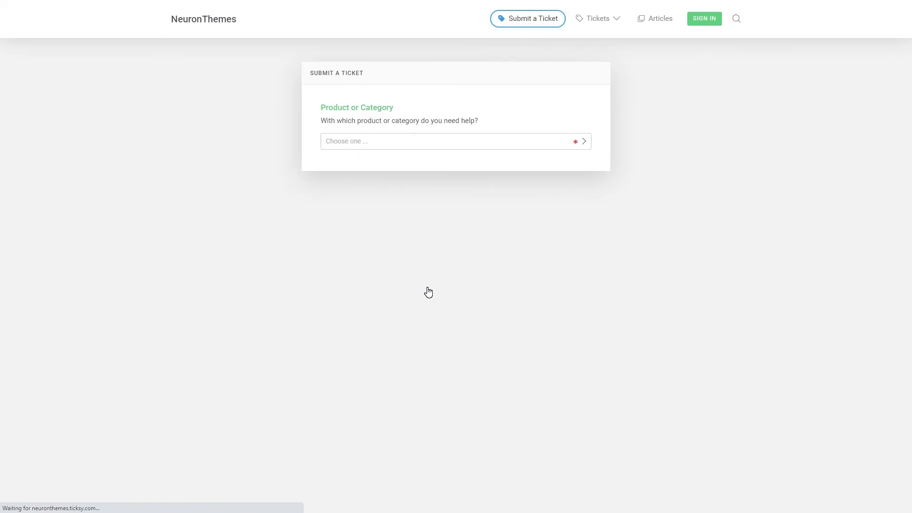
click(456, 147)
scroll(456, 195, down, 3)
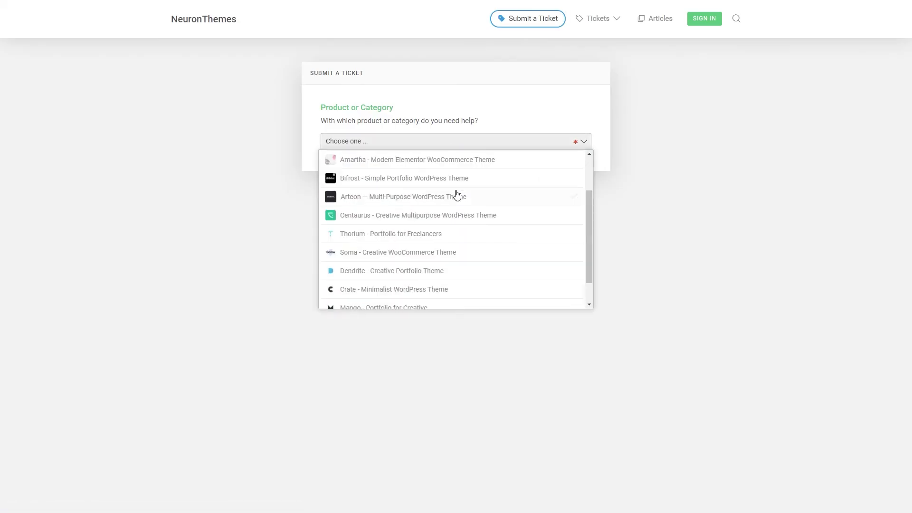
scroll(456, 196, up, 3)
click(444, 235)
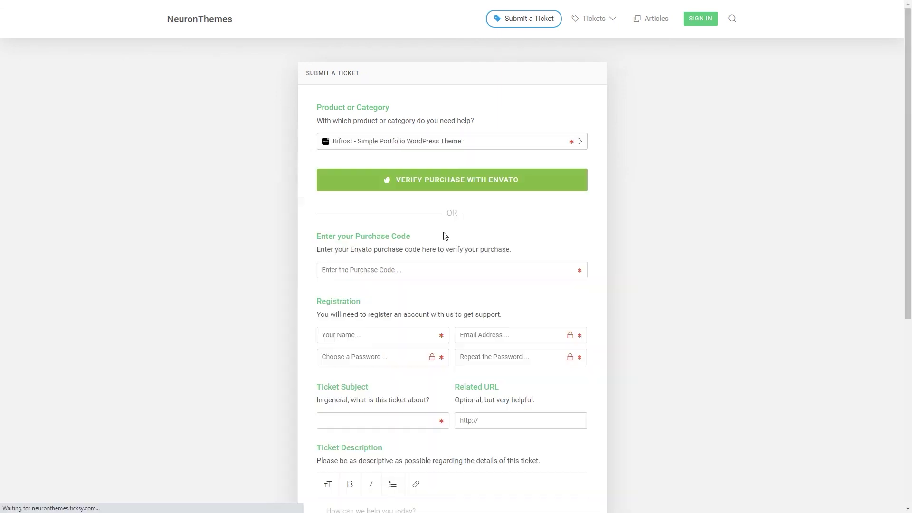
Go through the form's purchase code, related URL and description fields
scroll(445, 236, down, 1)
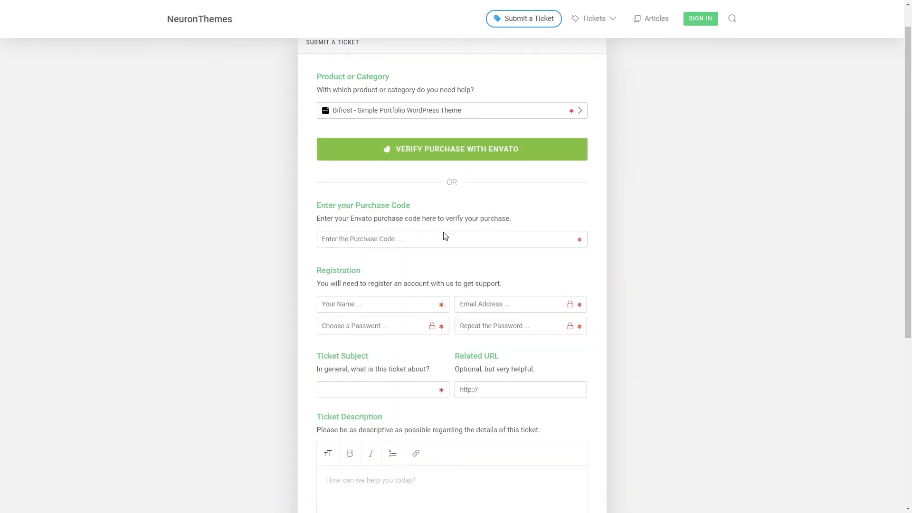
click(405, 221)
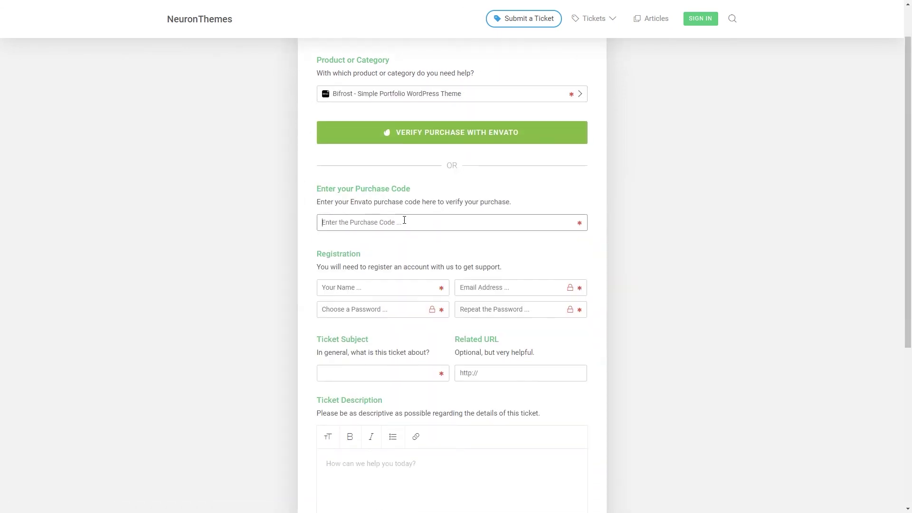
click(512, 377)
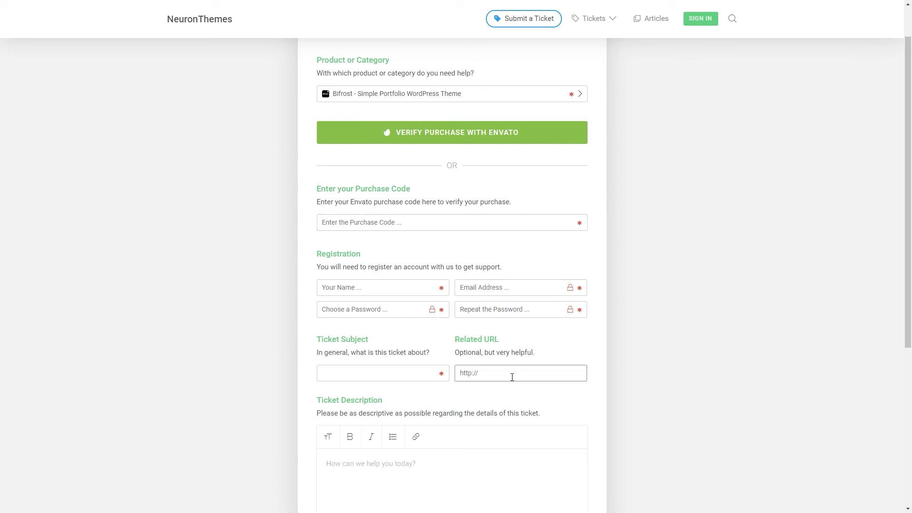
scroll(420, 343, down, 3)
click(419, 343)
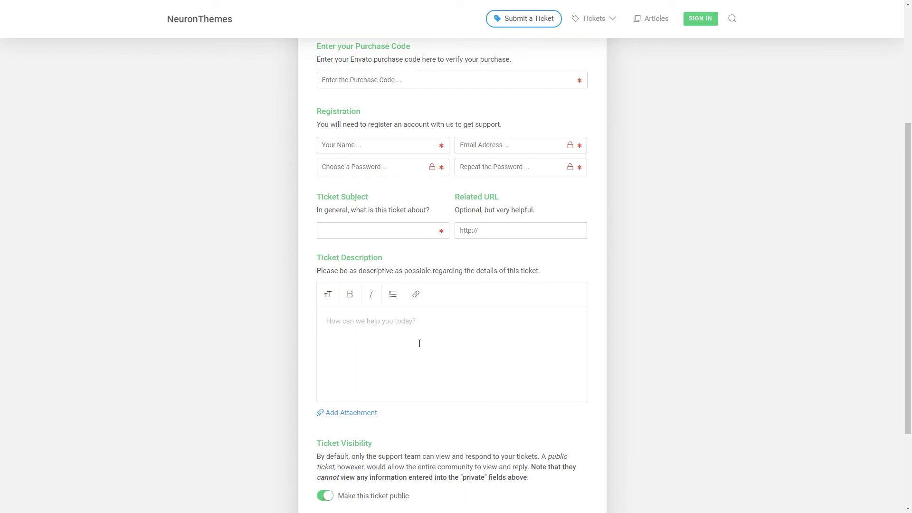
scroll(420, 343, down, 2)
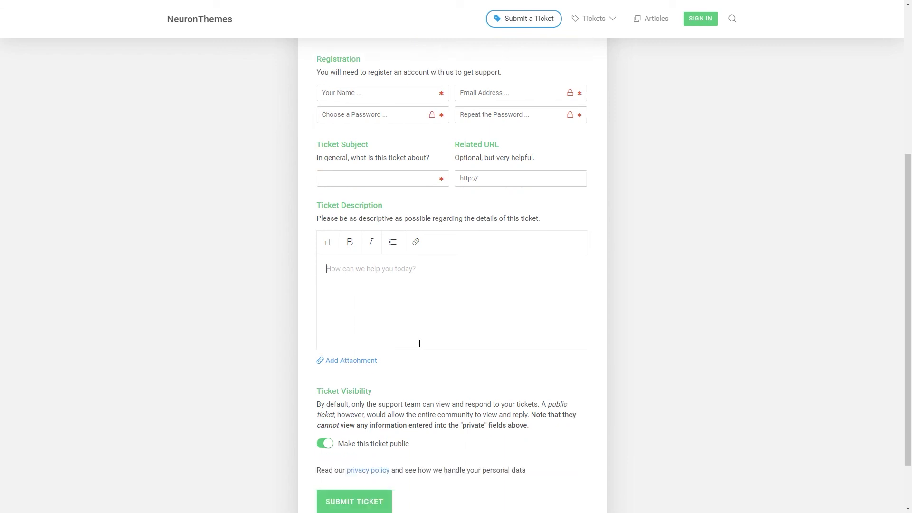